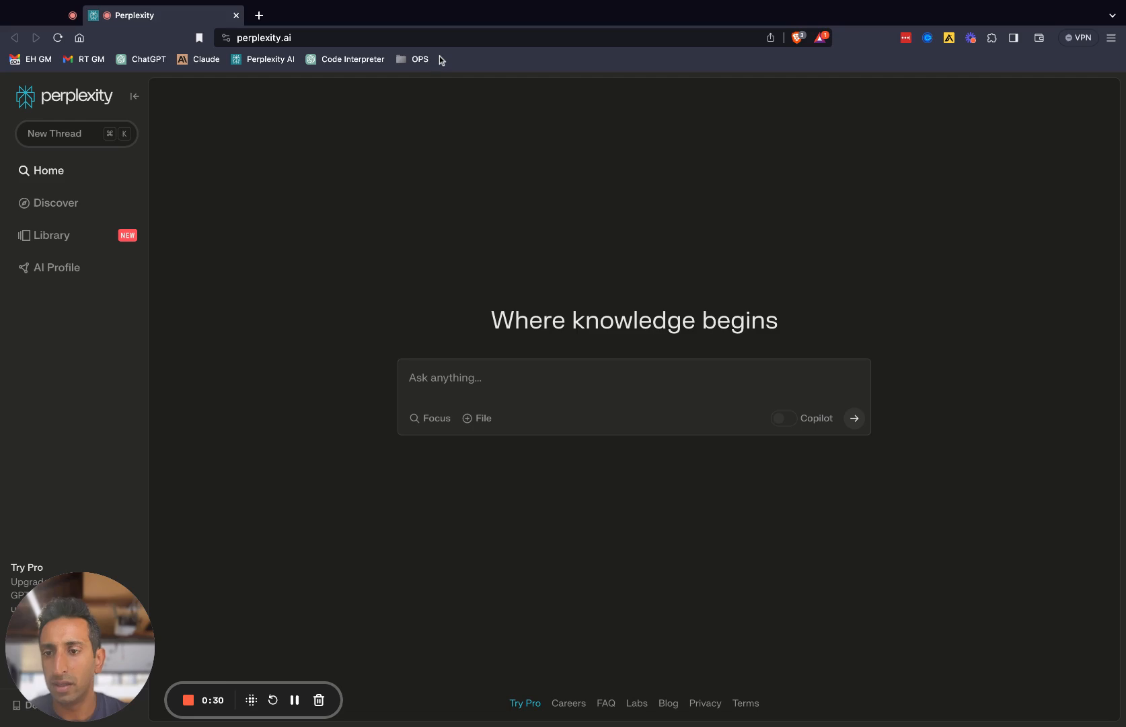
Run the suggested query "data scientist roadmap 2023" and look through its sources and answer
{"action": "left_click", "coordinate": [256, 41]}
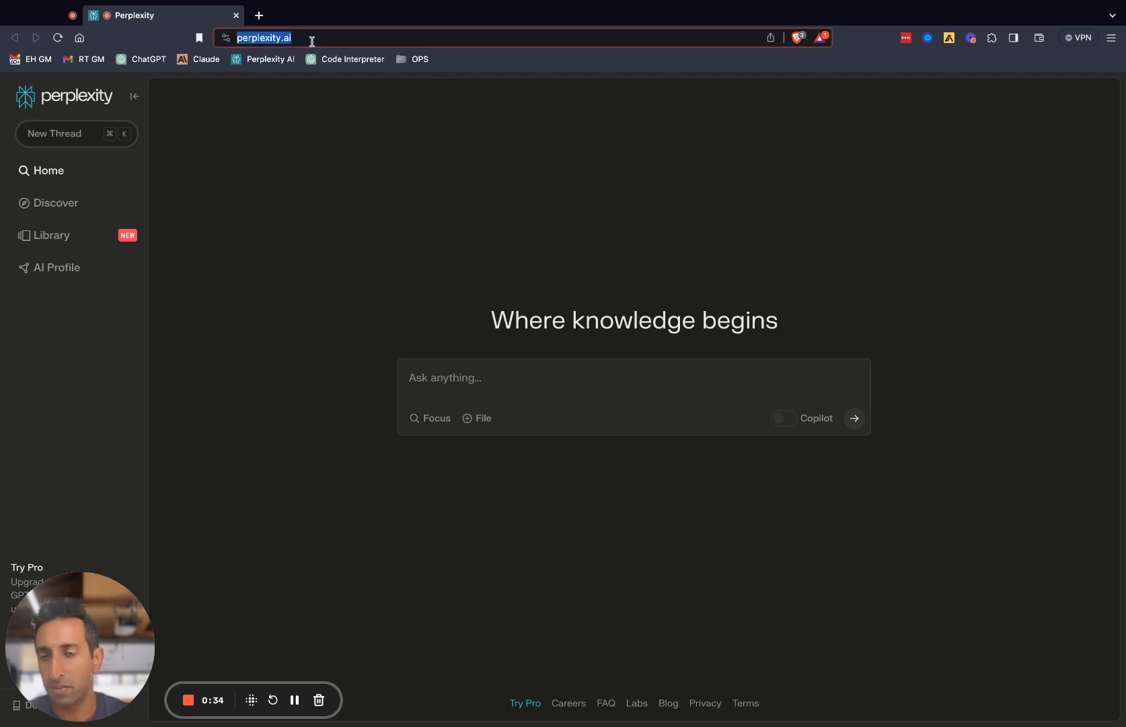
{"action": "left_click", "coordinate": [476, 369]}
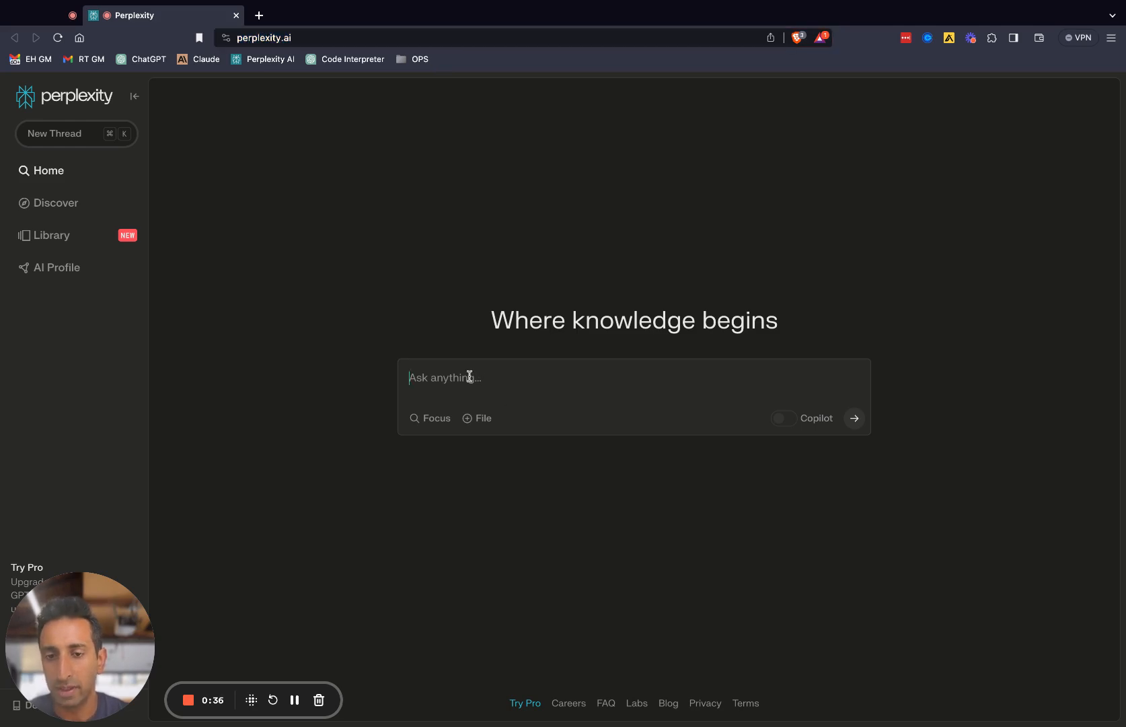
{"action": "left_click", "coordinate": [470, 376]}
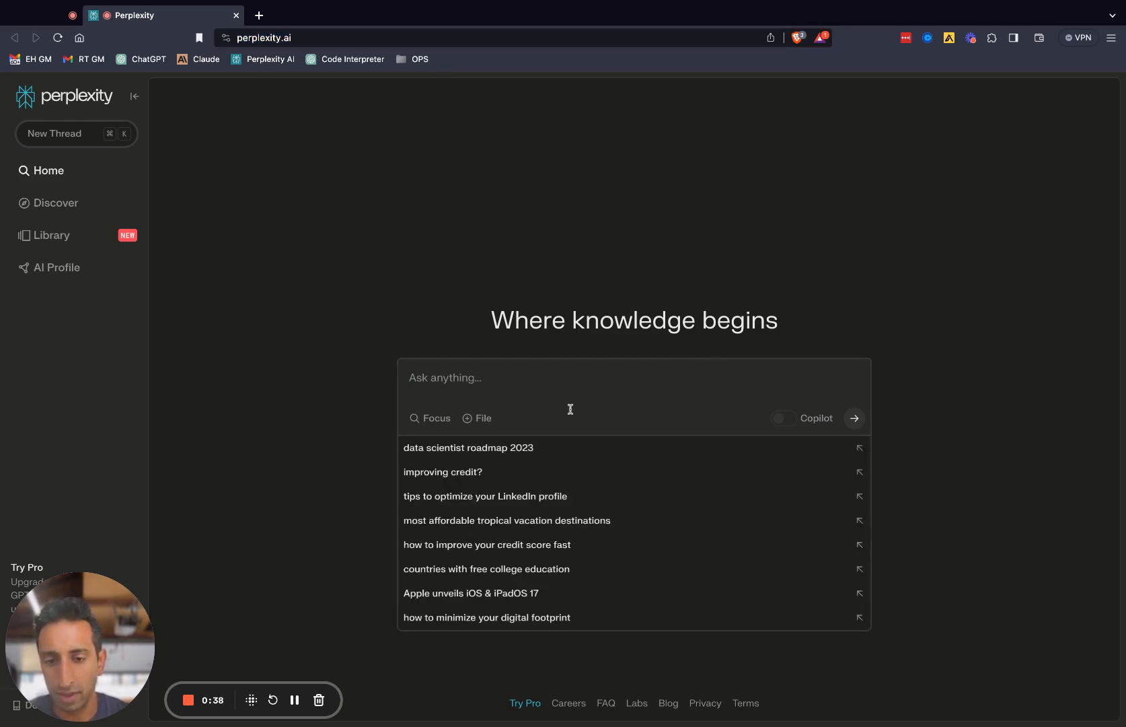
{"action": "left_click", "coordinate": [485, 448]}
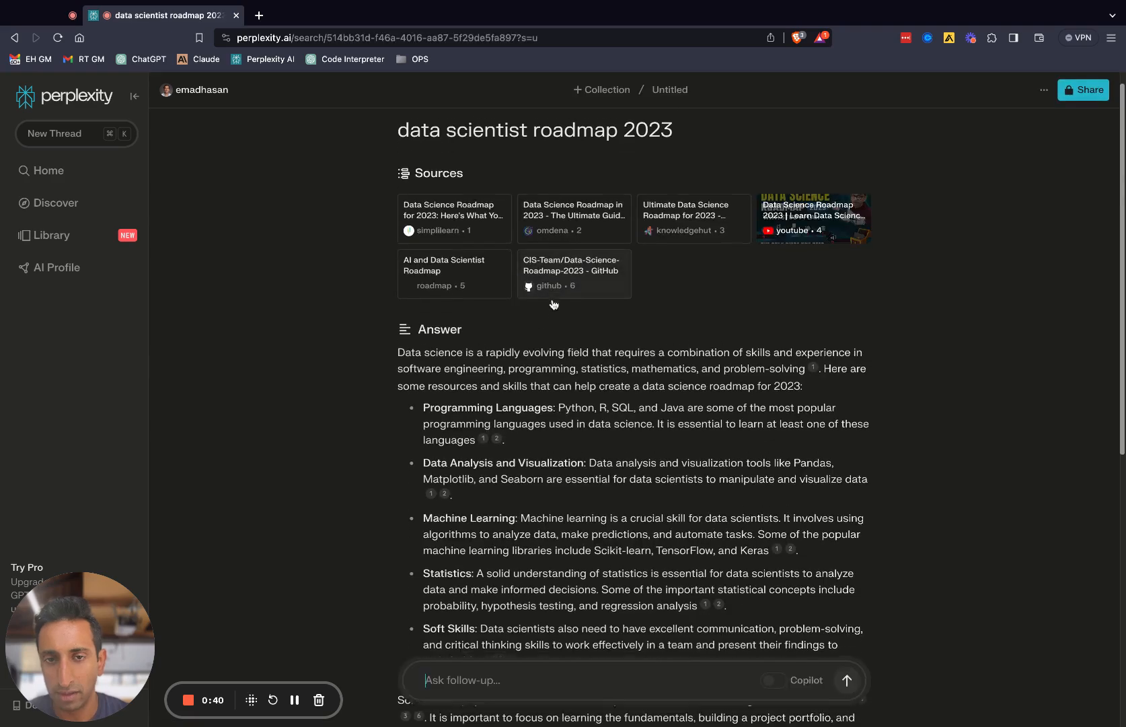
{"action": "scroll", "coordinate": [514, 463], "scroll_direction": "down", "scroll_amount": 2}
{"action": "scroll", "coordinate": [513, 463], "scroll_direction": "up", "scroll_amount": 3}
{"action": "scroll", "coordinate": [513, 463], "scroll_direction": "down", "scroll_amount": 1}
{"action": "scroll", "coordinate": [634, 417], "scroll_direction": "down", "scroll_amount": 1}
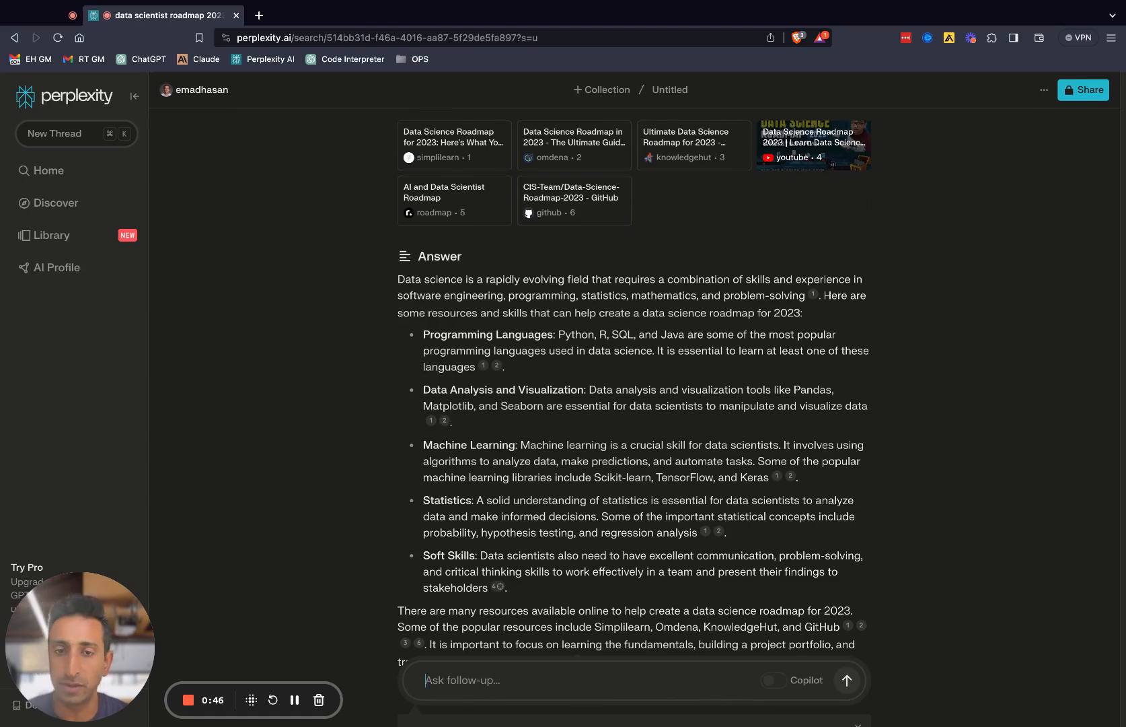
{"action": "scroll", "coordinate": [381, 168], "scroll_direction": "up", "scroll_amount": 3}
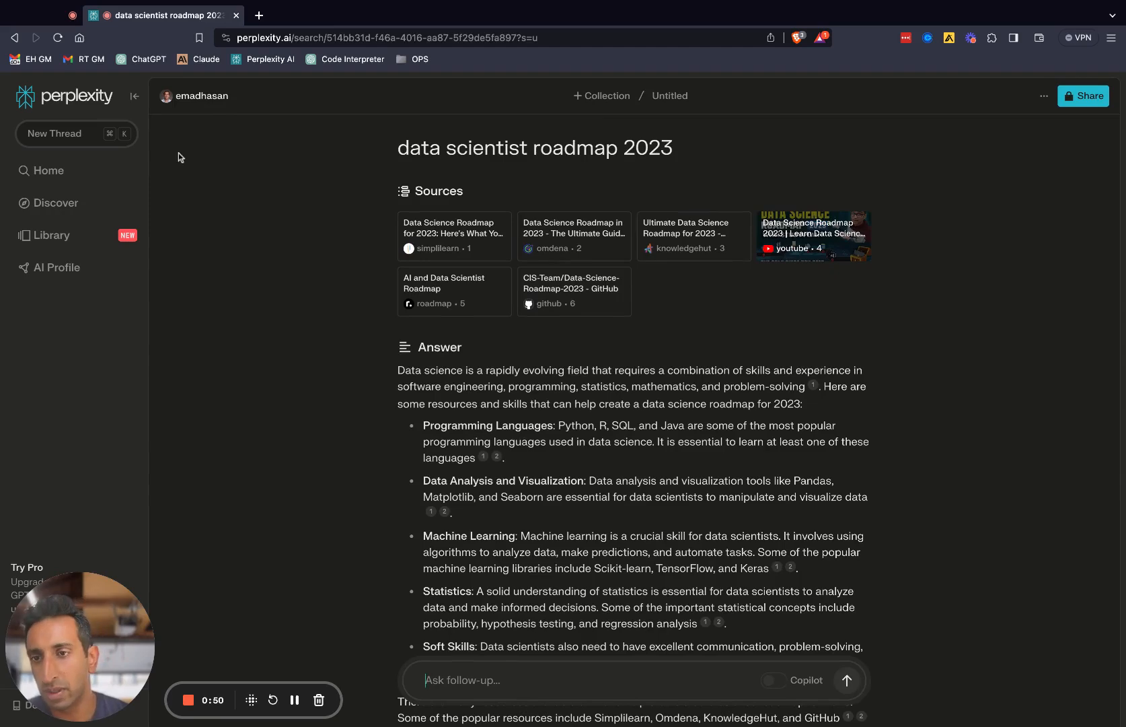
In a new thread, ask "I am about to meet with All Birds. What's been the latest news about them. And who is currently leading the company."
{"action": "left_click", "coordinate": [93, 135]}
{"action": "left_click", "coordinate": [468, 385]}
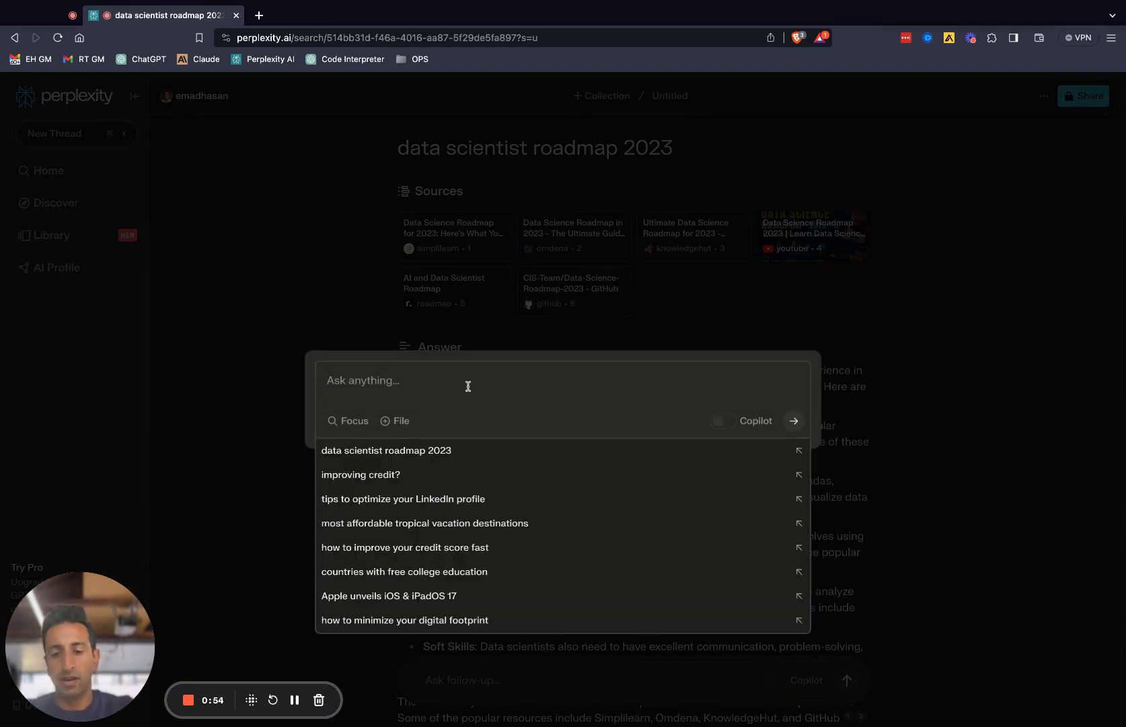
{"action": "type", "text": "I am about"}
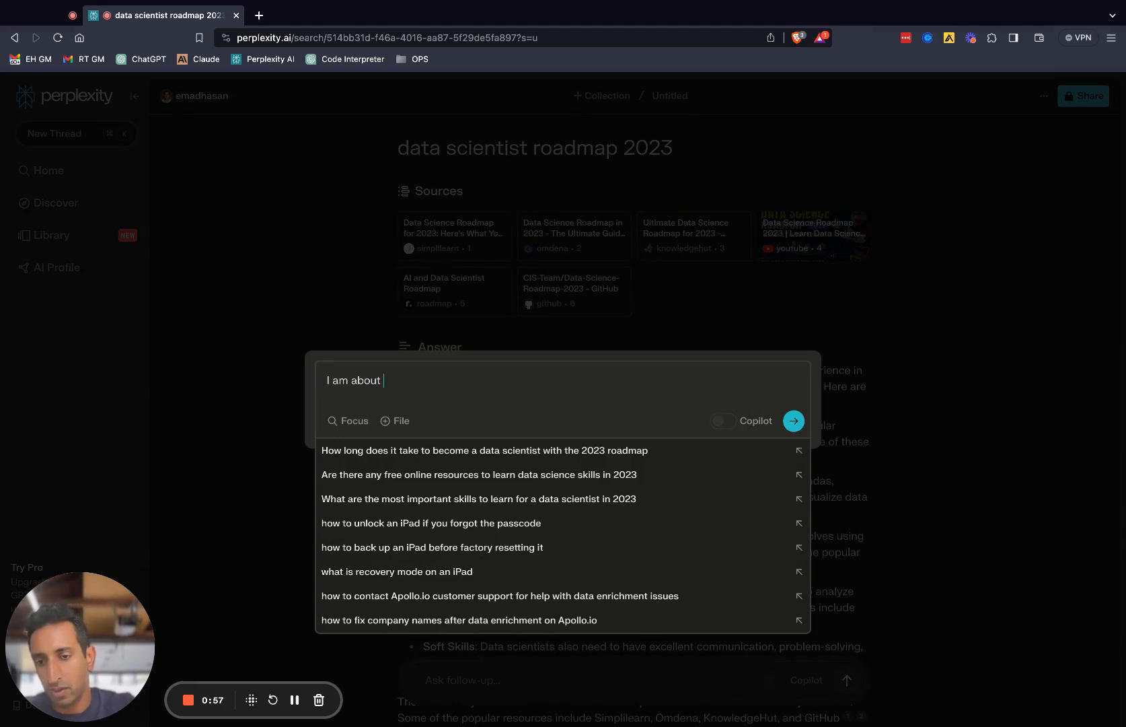
{"action": "type", "text": " to meet with Allb"}
{"action": "key", "text": "BackSpace"}
{"action": "type", "text": "Bird"}
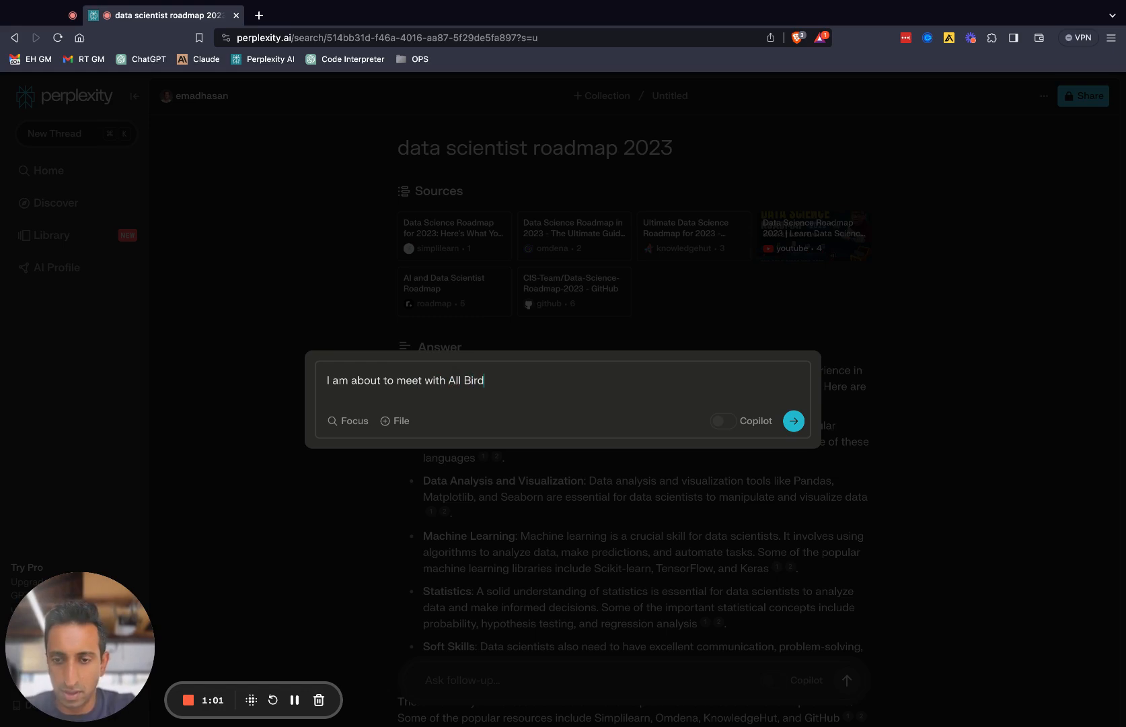
{"action": "type", "text": ".s. What "}
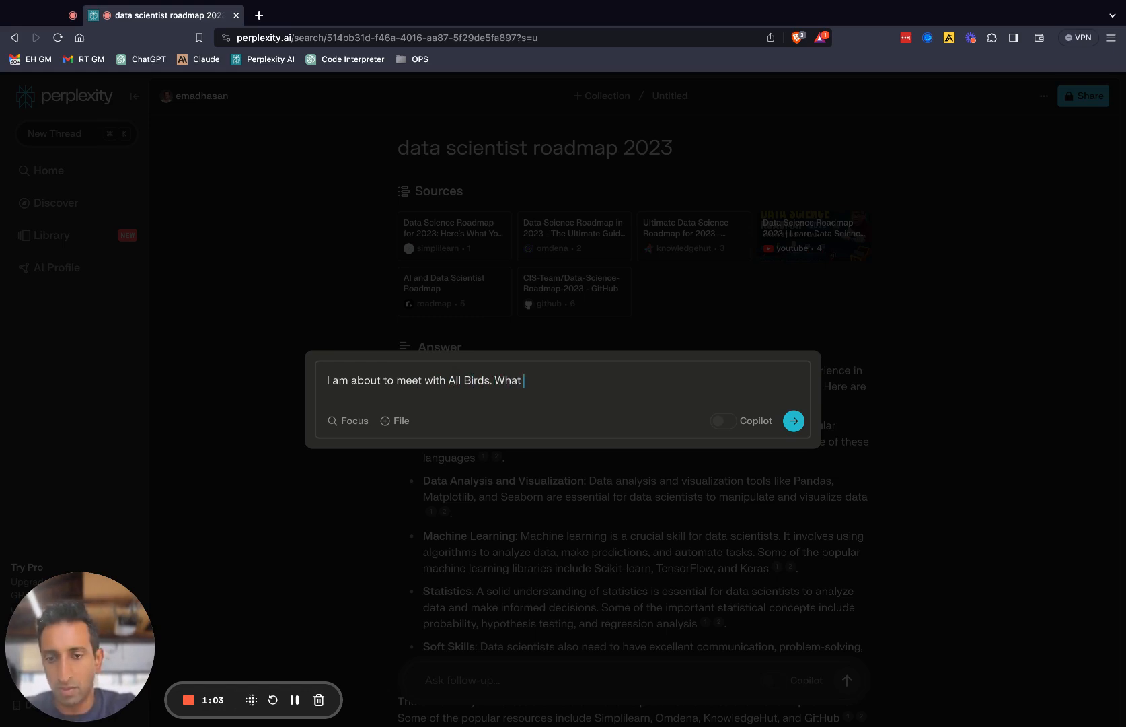
{"action": "type", "text": "ws been"}
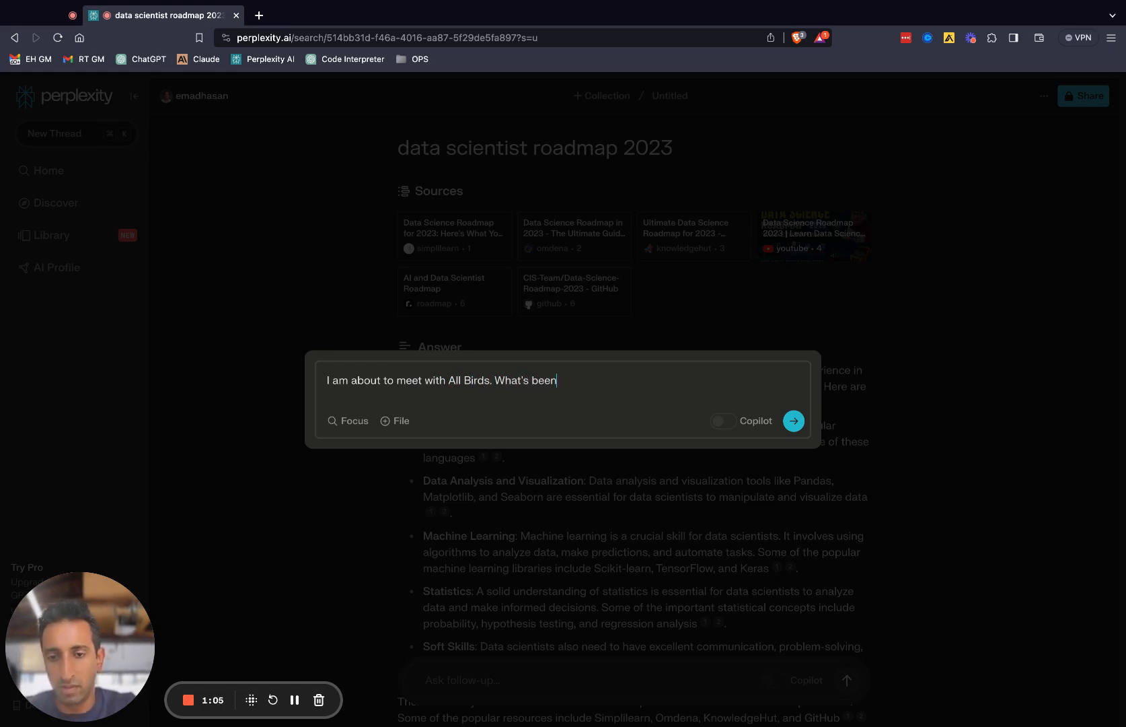
{"action": "type", "text": " the latest news about them. And who is currently leading the company."}
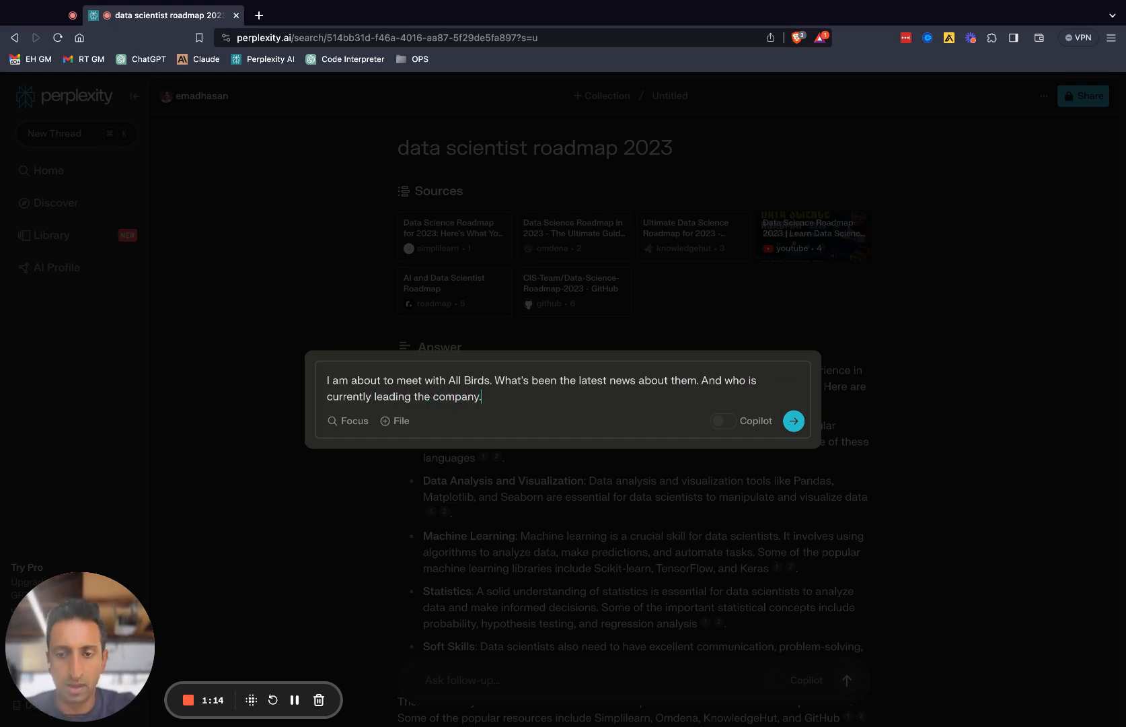
{"action": "key", "text": "Return"}
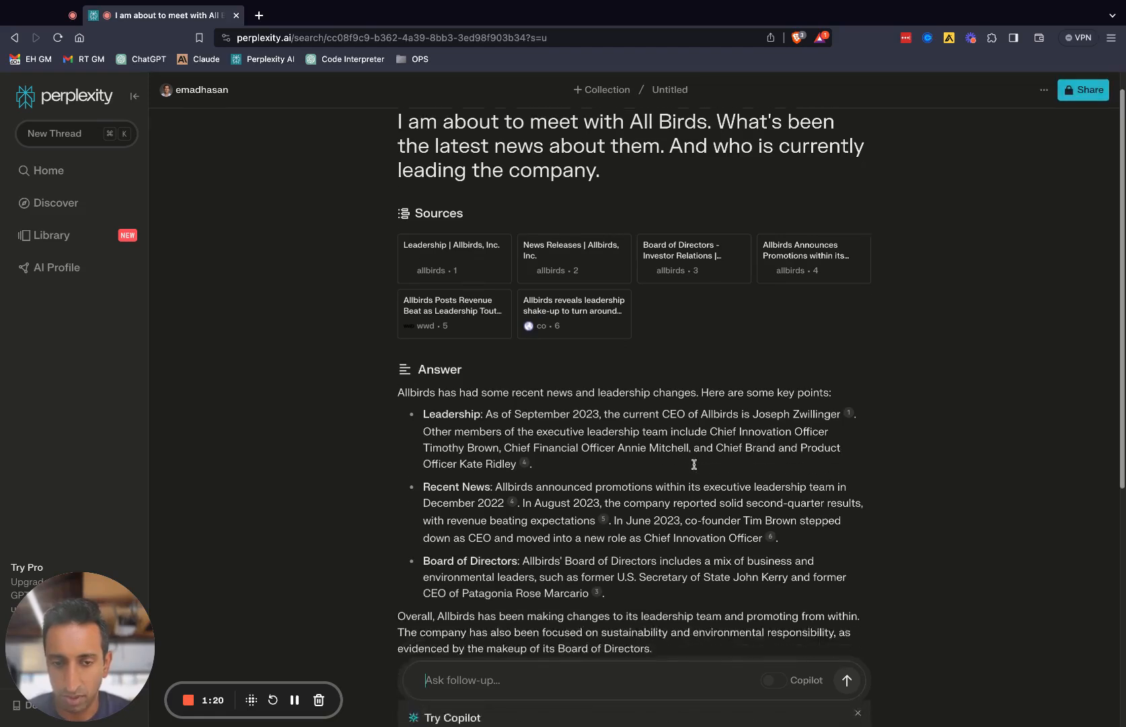
{"action": "scroll", "coordinate": [695, 465], "scroll_direction": "down", "scroll_amount": 1}
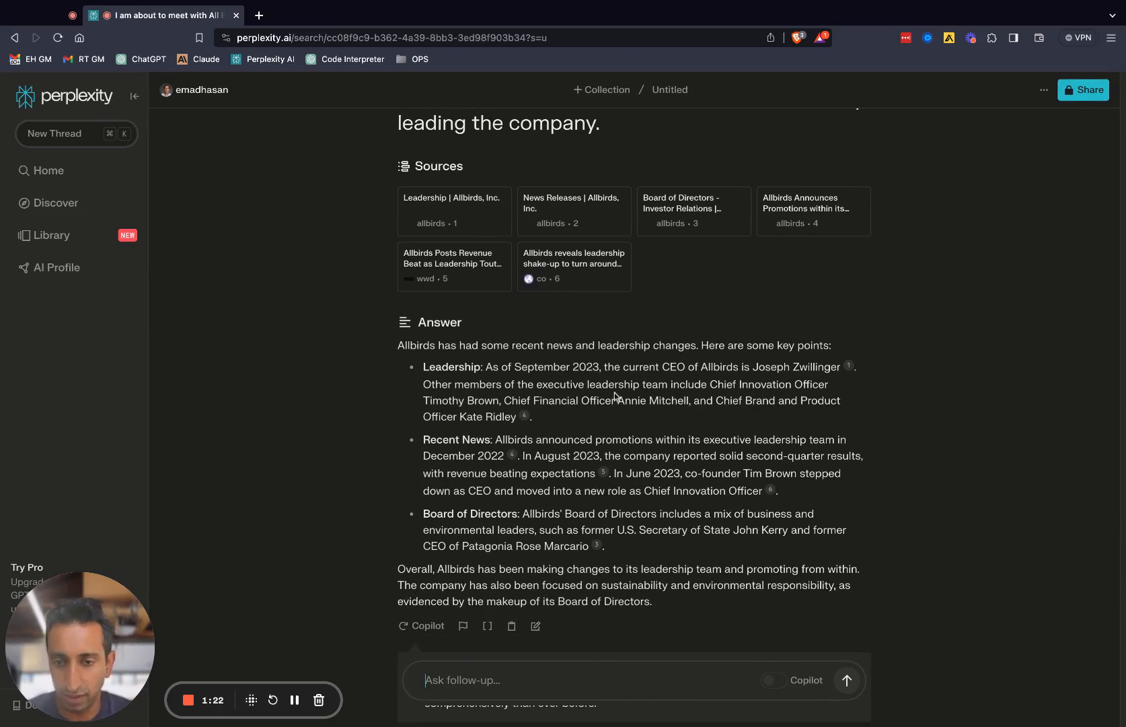
{"action": "scroll", "coordinate": [646, 442], "scroll_direction": "down", "scroll_amount": 1}
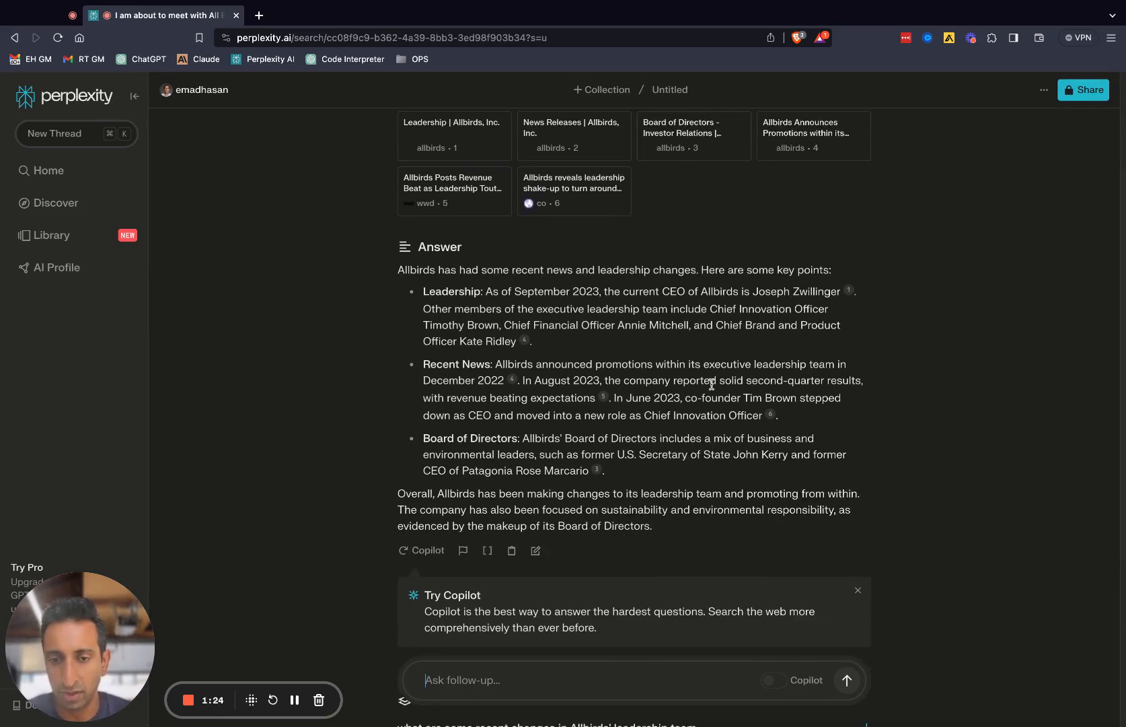
{"action": "scroll", "coordinate": [633, 403], "scroll_direction": "down", "scroll_amount": 2}
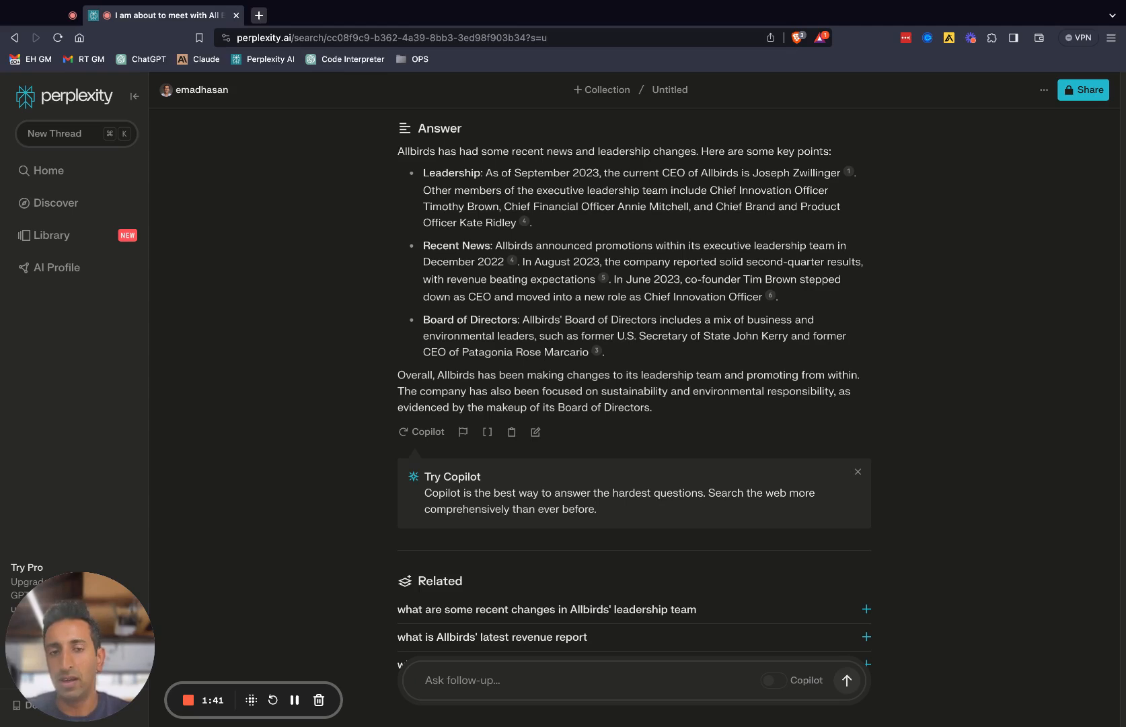
Switch to Claude by opening claude.ai in a new browser tab
{"action": "left_click", "coordinate": [259, 14]}
{"action": "type", "text": "claude.ai"}
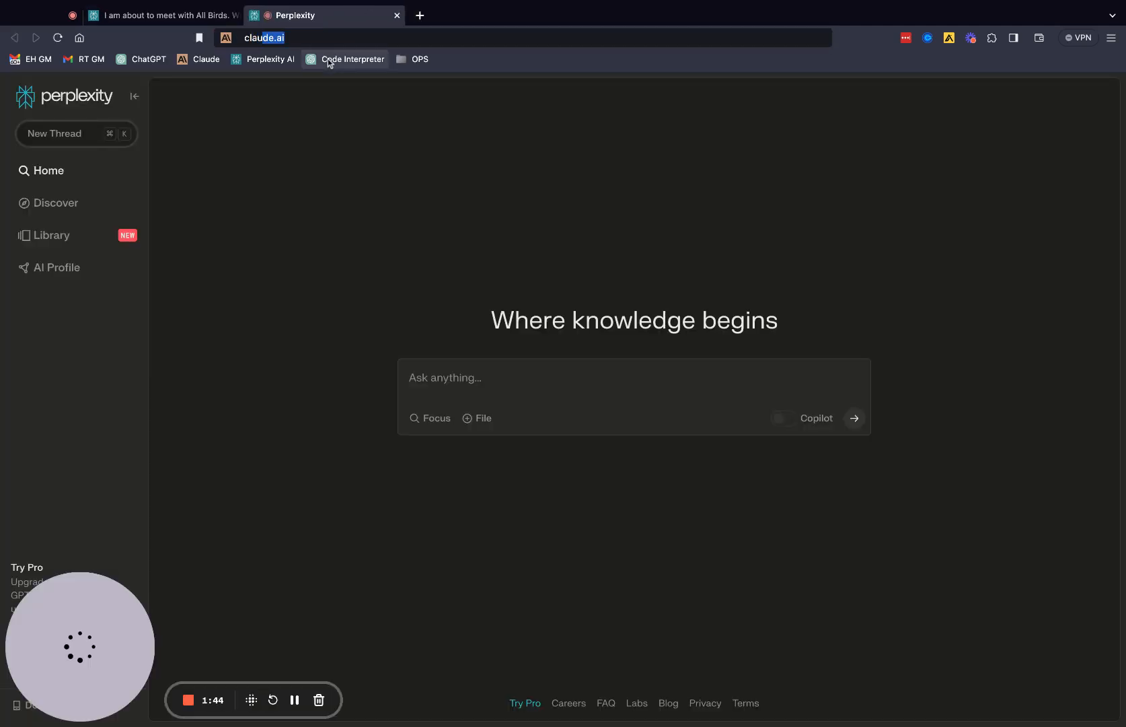
{"action": "key", "text": "Return"}
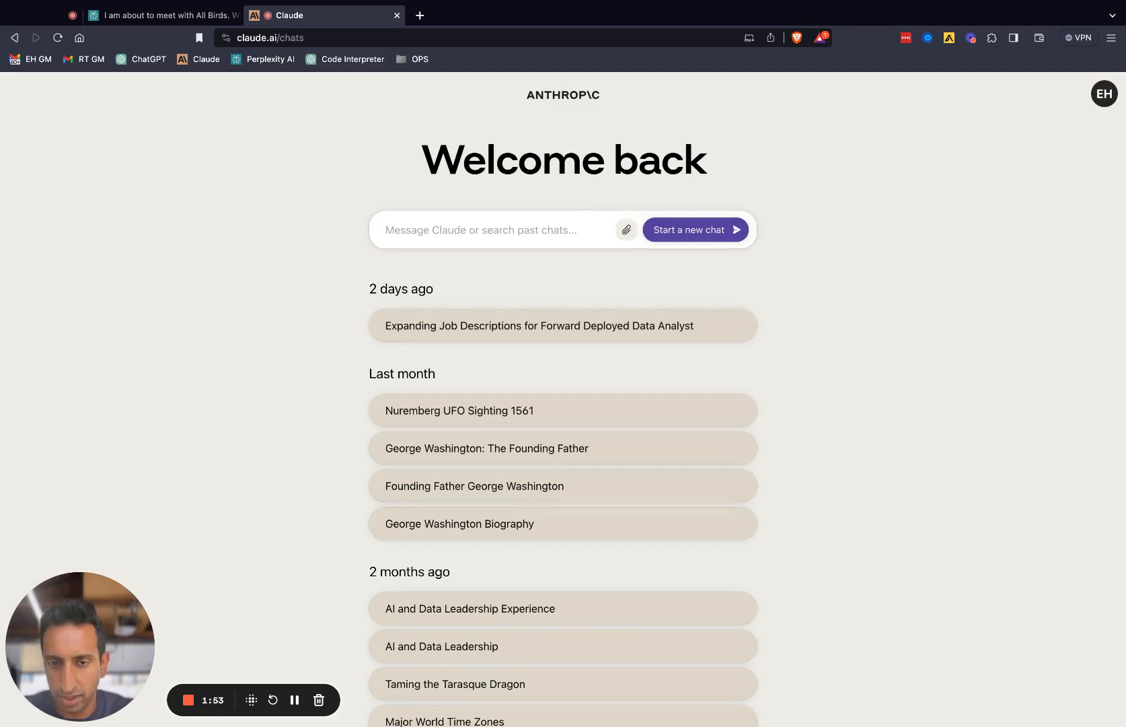
View the past chats "Expanding Job Descriptions for Forward Deployed Data Analyst" and "George Washington Biography"
{"action": "left_click", "coordinate": [530, 330]}
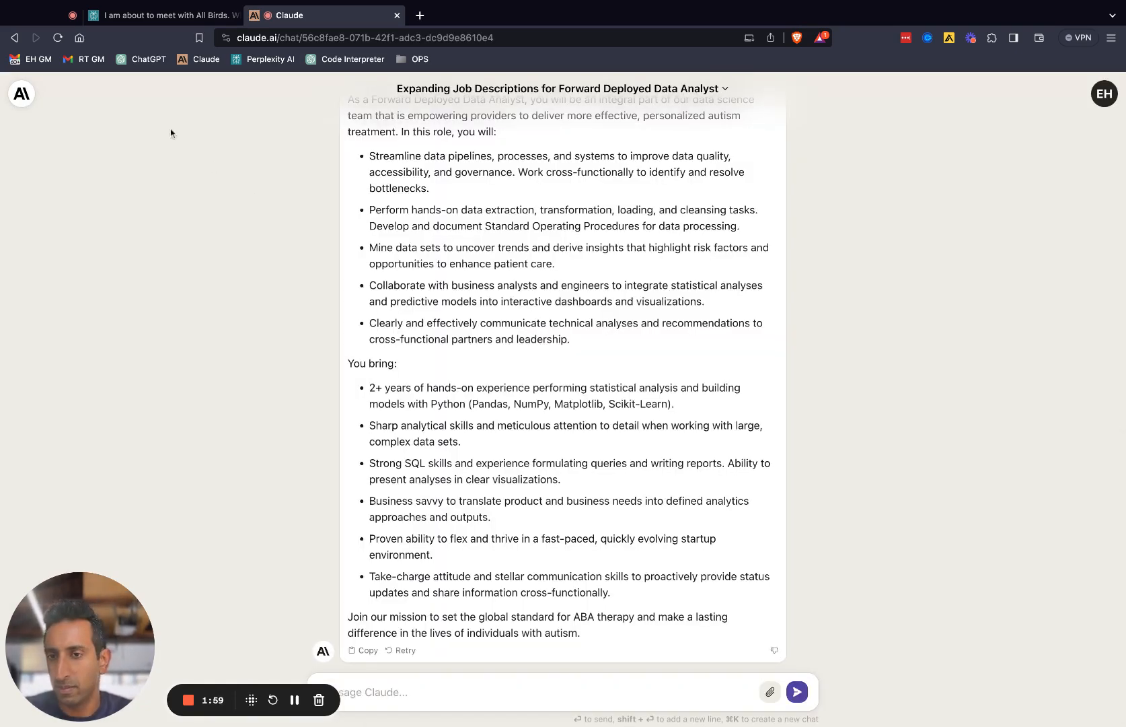
{"action": "left_click", "coordinate": [14, 38]}
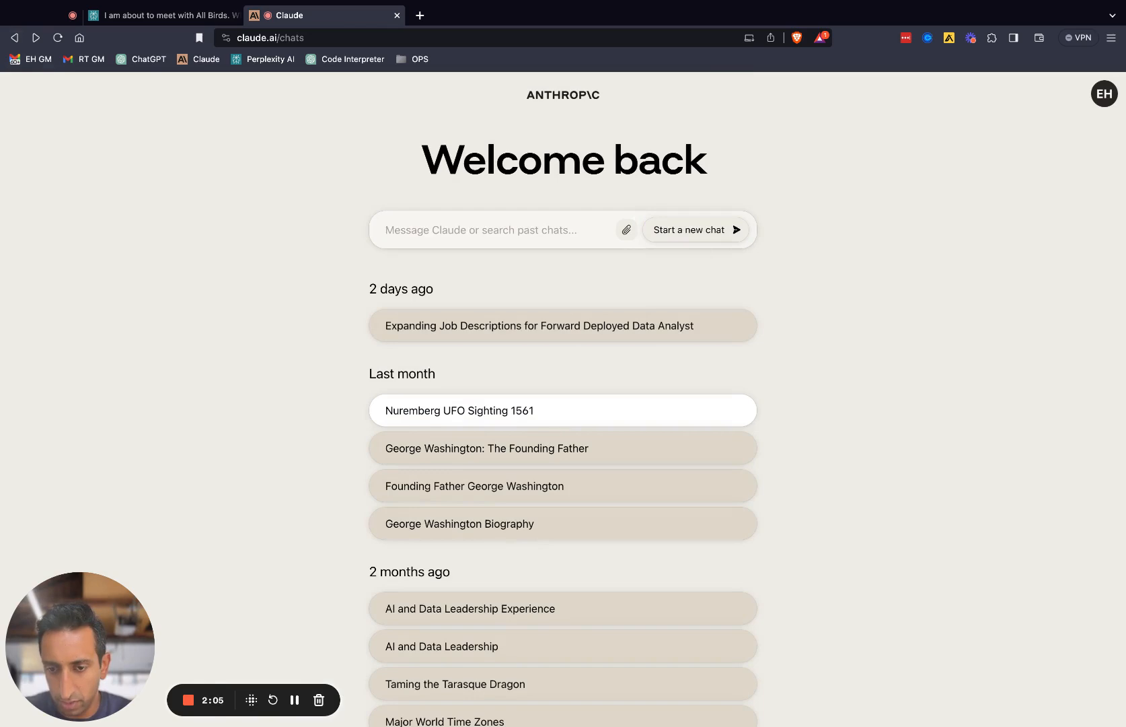
{"action": "left_click", "coordinate": [471, 522]}
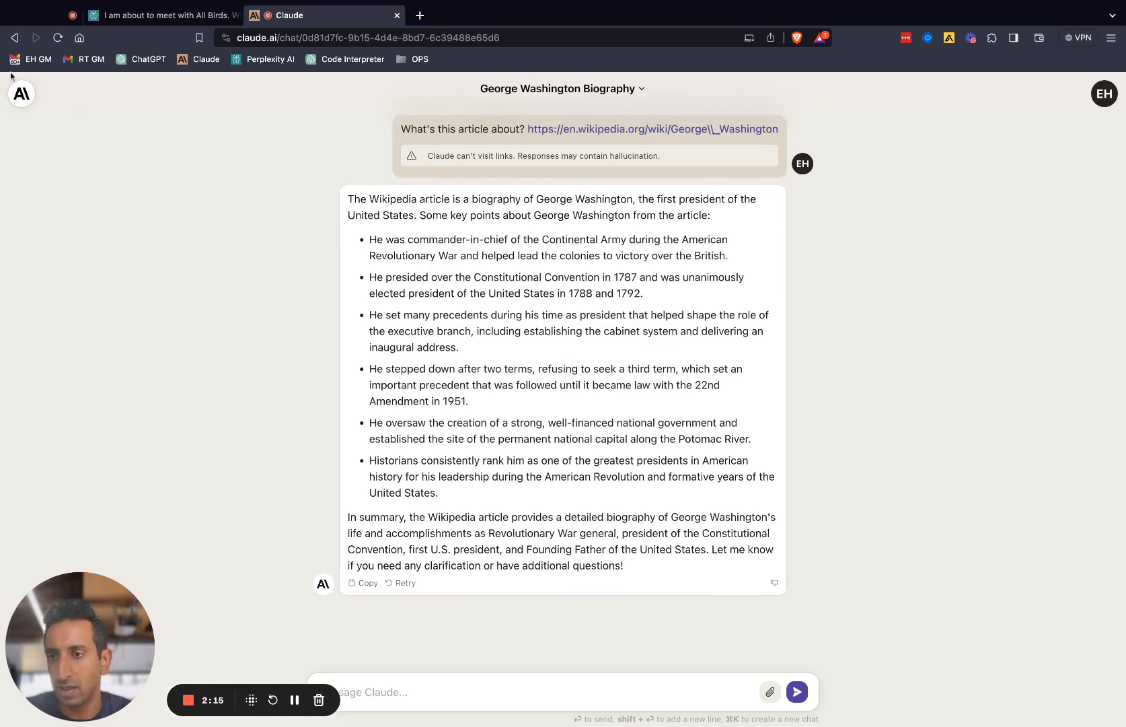
Start a new chat with the prompt "Write a standard statement of work legal document for contract work with a SaaS firm"
{"action": "left_click", "coordinate": [21, 93]}
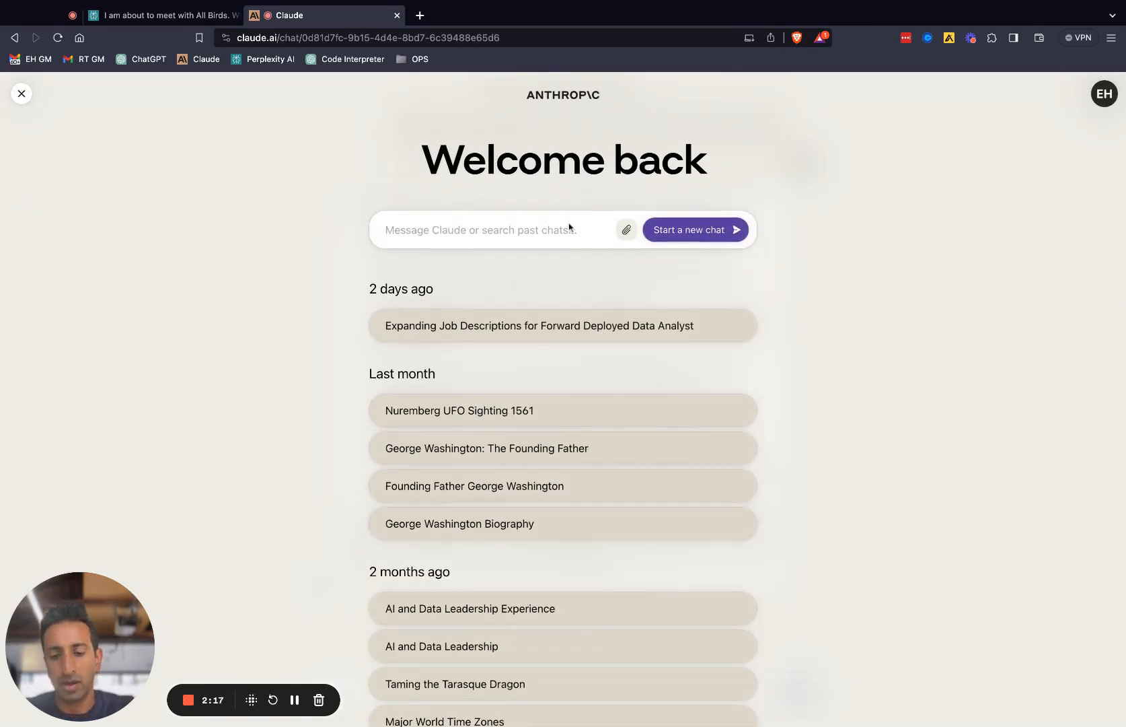
{"action": "type", "text": "For"}
{"action": "key", "text": "BackSpace"}
{"action": "key", "text": "BackSpace"}
{"action": "key", "text": "BackSpace"}
{"action": "type", "text": "Write a"}
{"action": "type", "text": " s"}
{"action": "type", "text": " stand"}
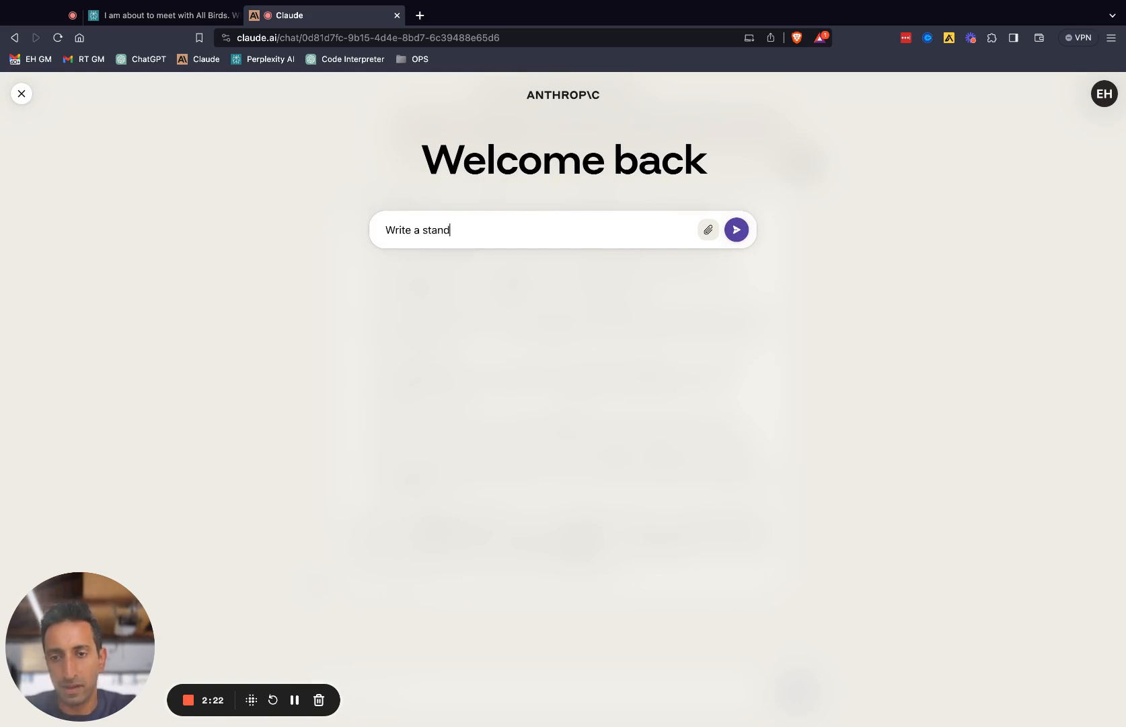
{"action": "type", "text": "ard statement of work document"}
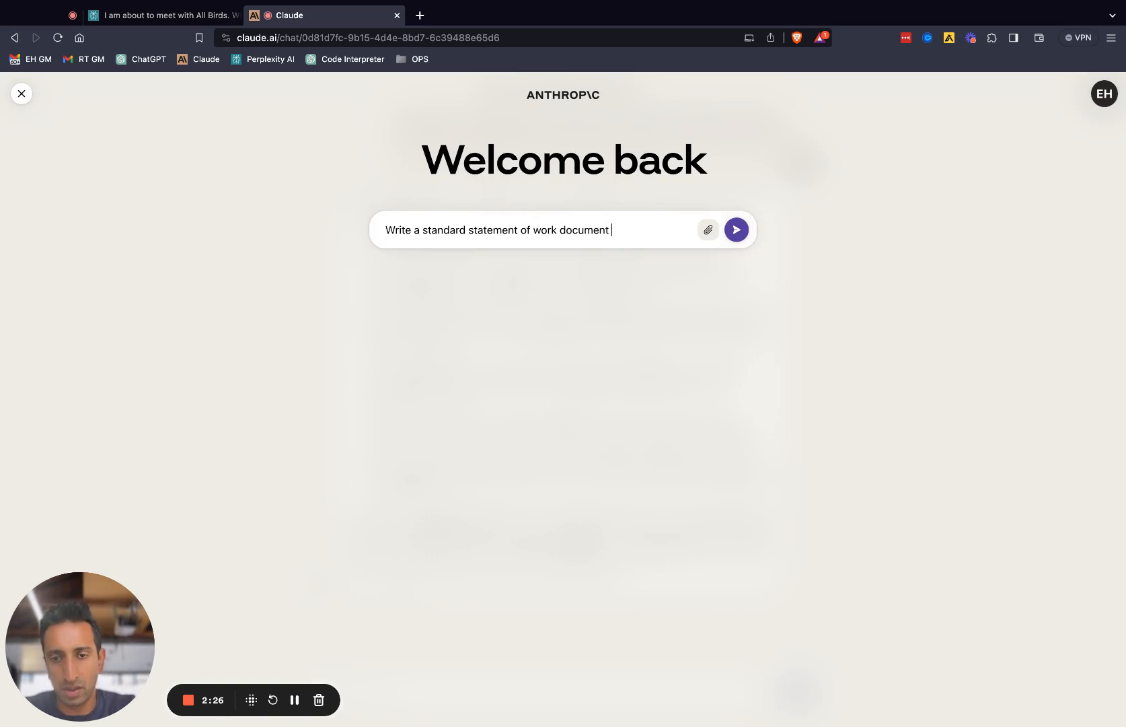
{"action": "key", "text": "BackSpace"}
{"action": "key", "text": "BackSpace"}
{"action": "key", "text": "BackSpace"}
{"action": "key", "text": "BackSpace"}
{"action": "key", "text": "BackSpace"}
{"action": "key", "text": "BackSpace"}
{"action": "key", "text": "BackSpace"}
{"action": "key", "text": "BackSpace"}
{"action": "key", "text": "BackSpace"}
{"action": "type", "text": "legal document for contract"}
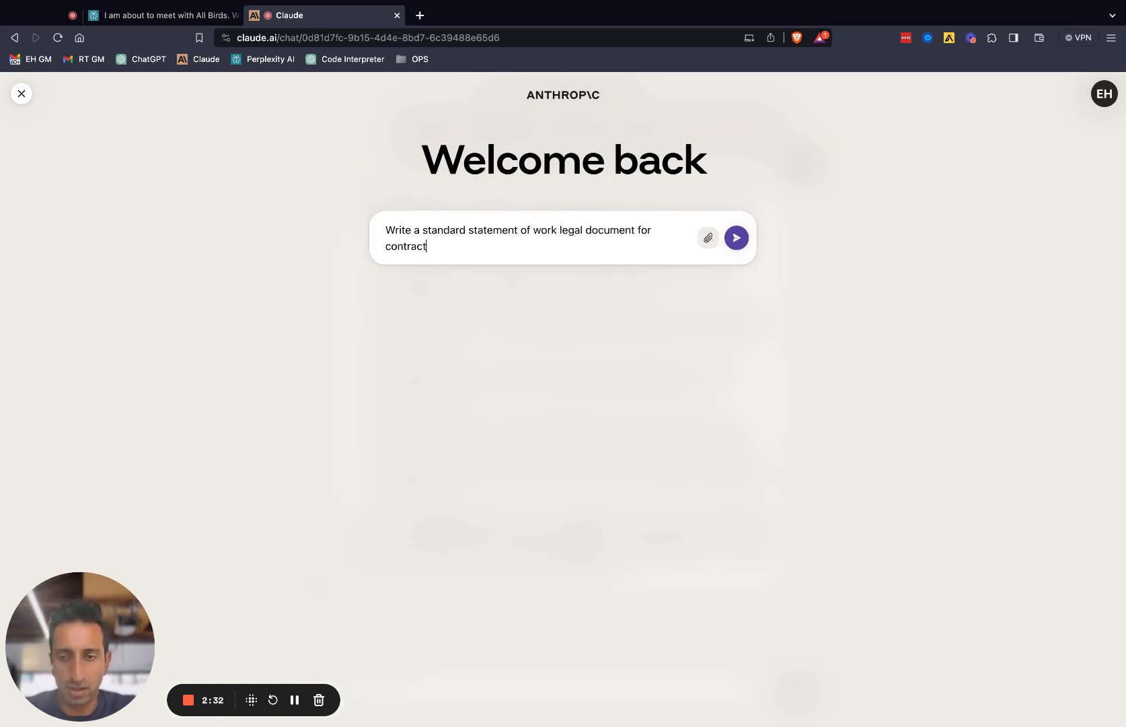
{"action": "type", "text": " work with a SaaS firm"}
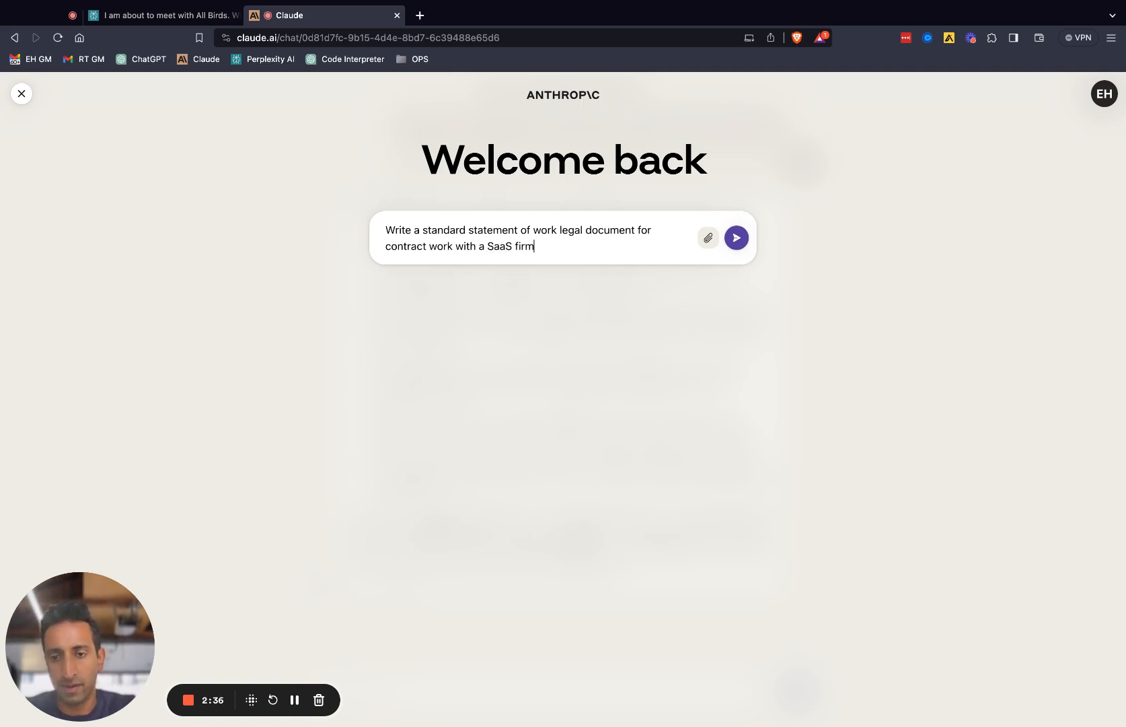
{"action": "key", "text": "Return"}
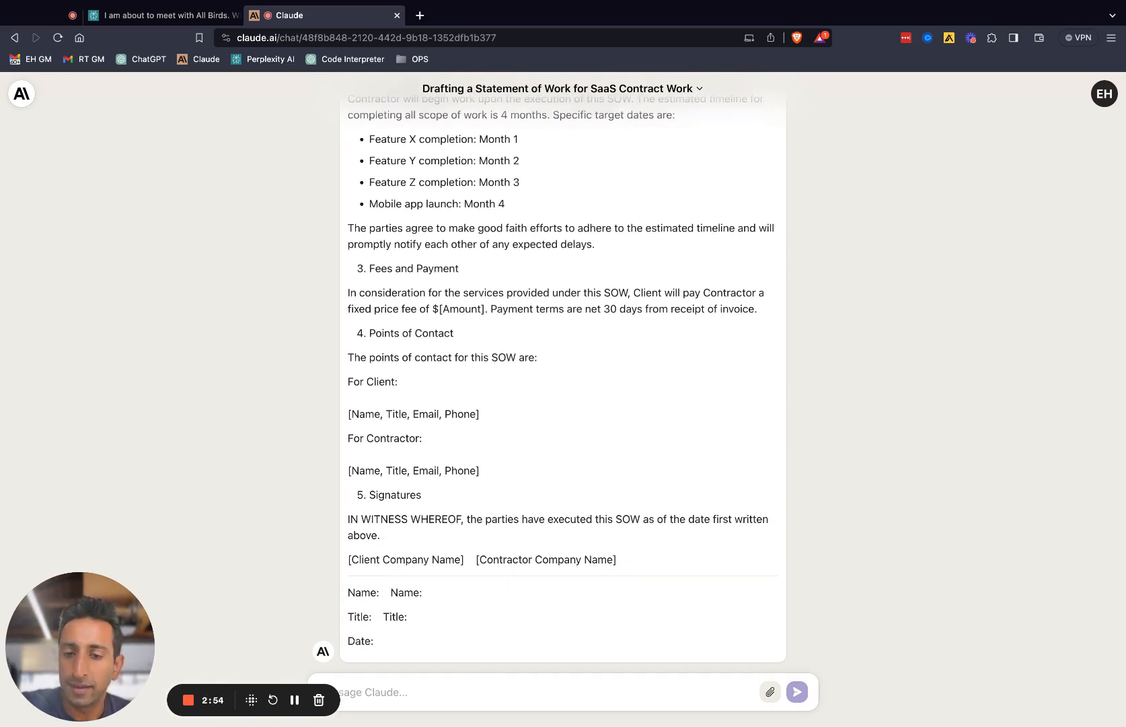
Review the drafted statement of work from its opening clause through to the signature block
{"action": "scroll", "coordinate": [562, 376], "scroll_direction": "up", "scroll_amount": 6}
{"action": "scroll", "coordinate": [562, 404], "scroll_direction": "down", "scroll_amount": 6}
{"action": "scroll", "coordinate": [563, 404], "scroll_direction": "up", "scroll_amount": 6}
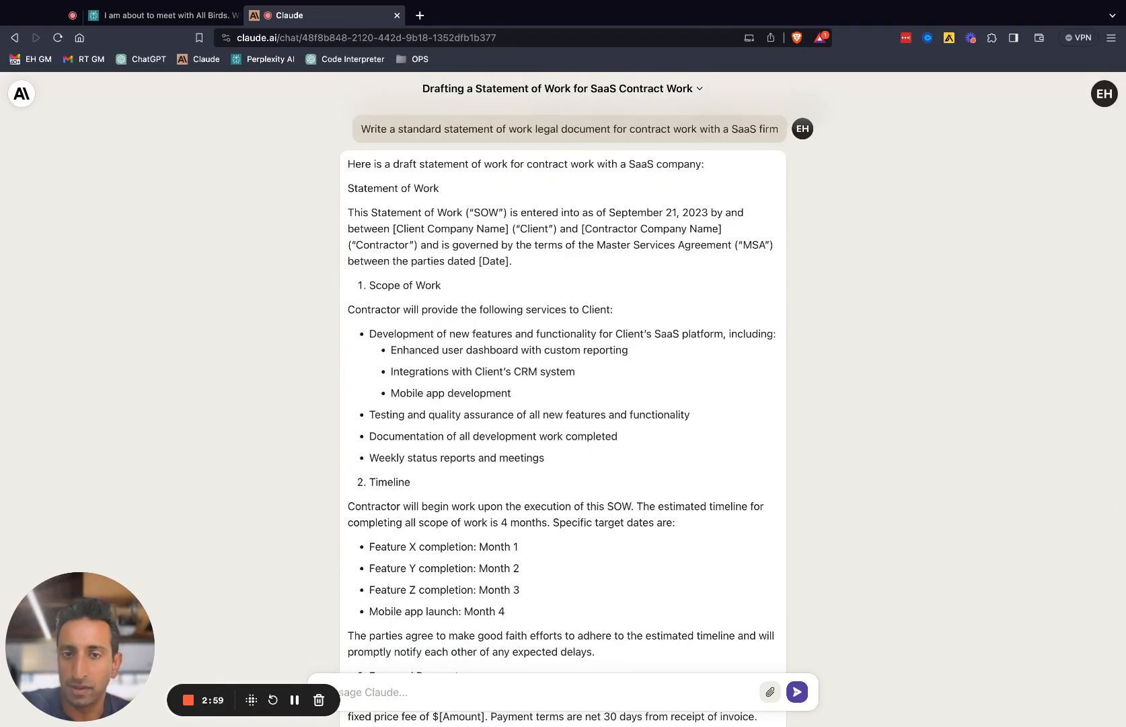
{"action": "scroll", "coordinate": [339, 181], "scroll_direction": "down", "scroll_amount": 6}
{"action": "scroll", "coordinate": [339, 180], "scroll_direction": "up", "scroll_amount": 6}
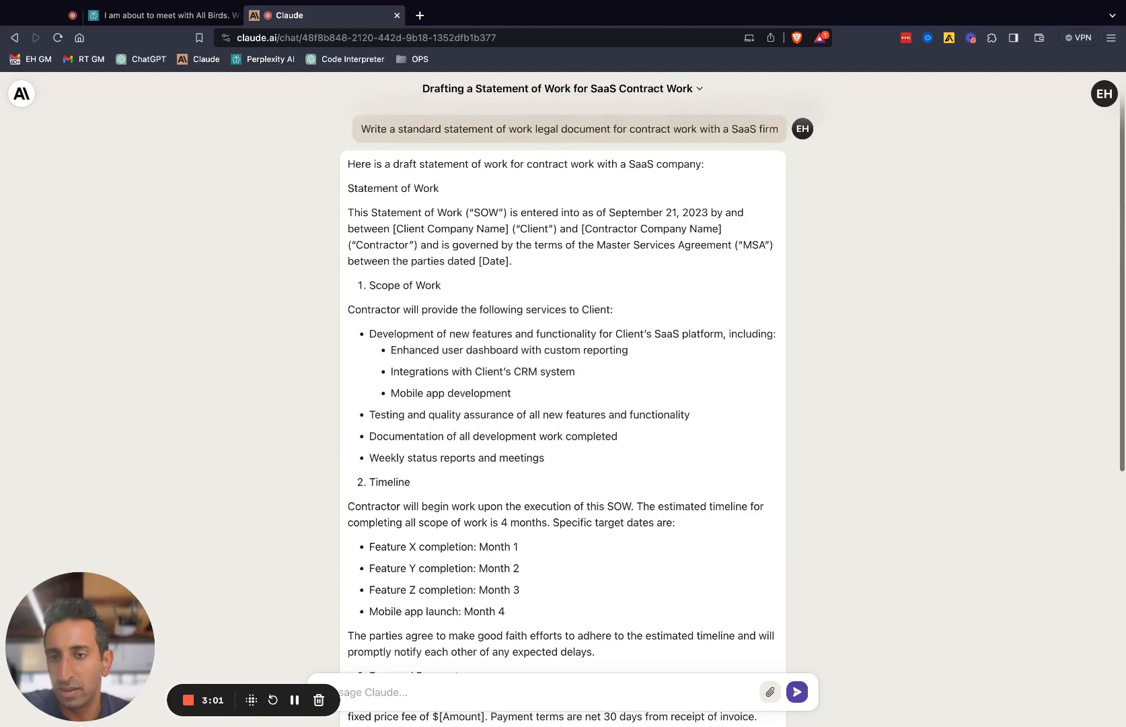
{"action": "scroll", "coordinate": [483, 458], "scroll_direction": "down", "scroll_amount": 6}
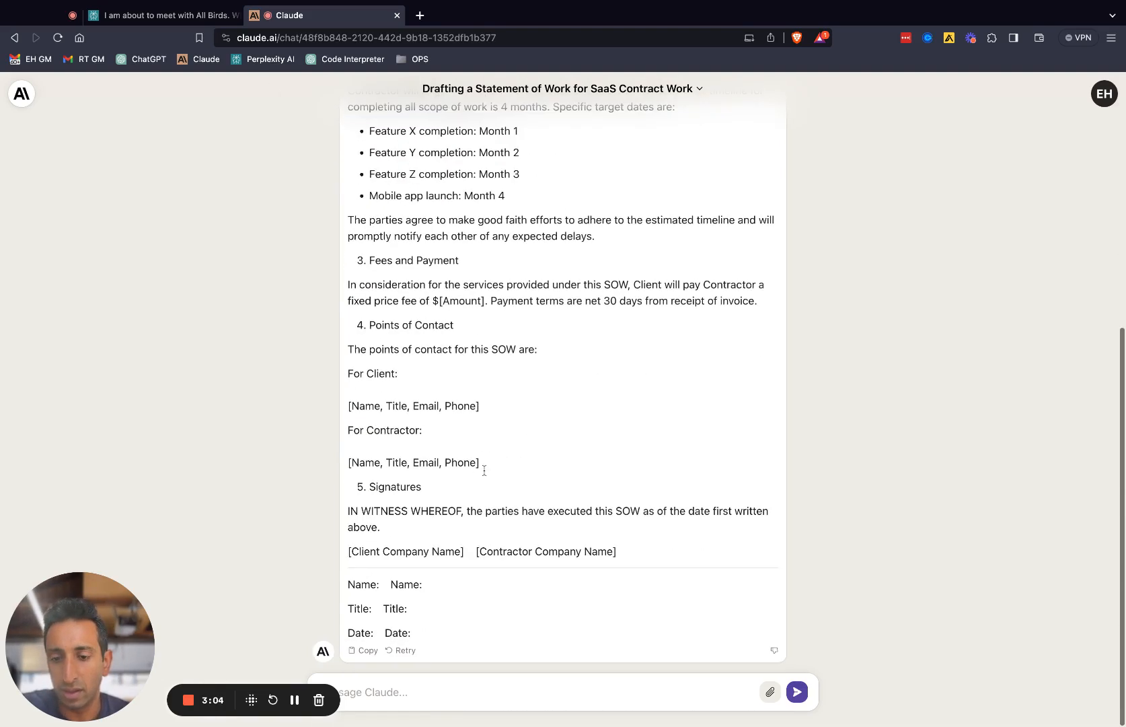
Attach the PDF named after the person and ask how many years of experience that person has, based on the attachment
{"action": "left_click", "coordinate": [770, 693]}
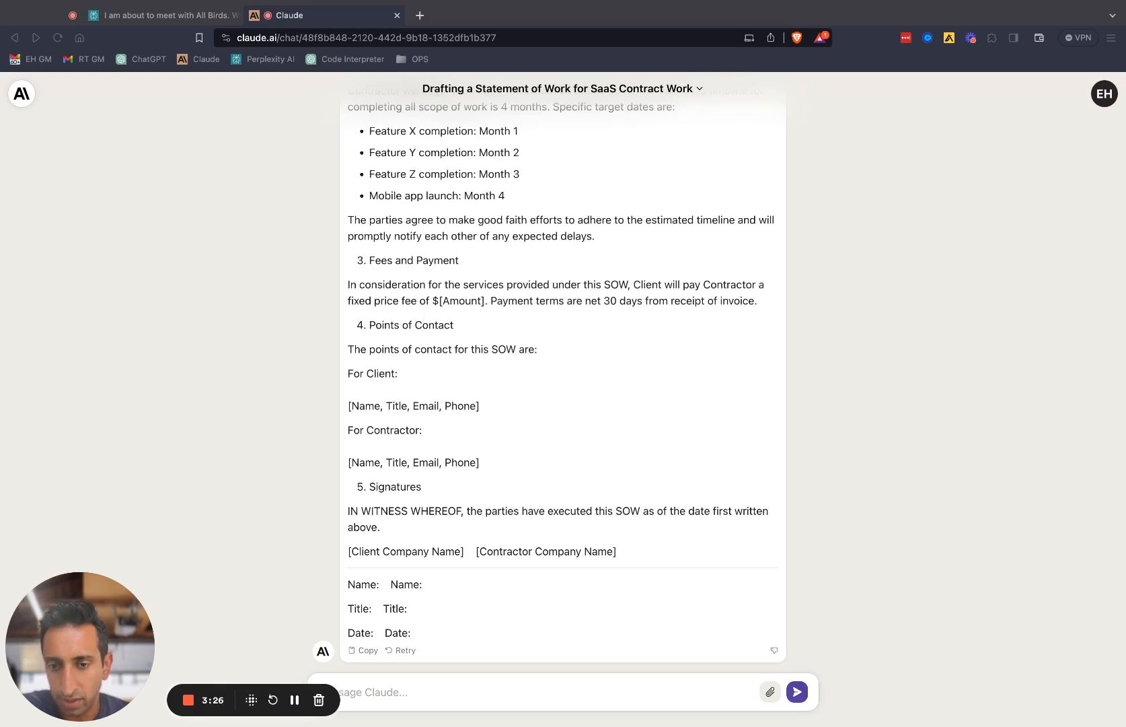
{"action": "left_click_drag", "start_coordinate": [1125, 629], "coordinate": [624, 629]}
{"action": "type", "text": "Based on this attached PDF"}
{"action": "key", "text": "BackSpace"}
{"action": "key", "text": "BackSpace"}
{"action": "type", "text": "DF. how many years of experience does Emad have."}
{"action": "key", "text": "Return"}
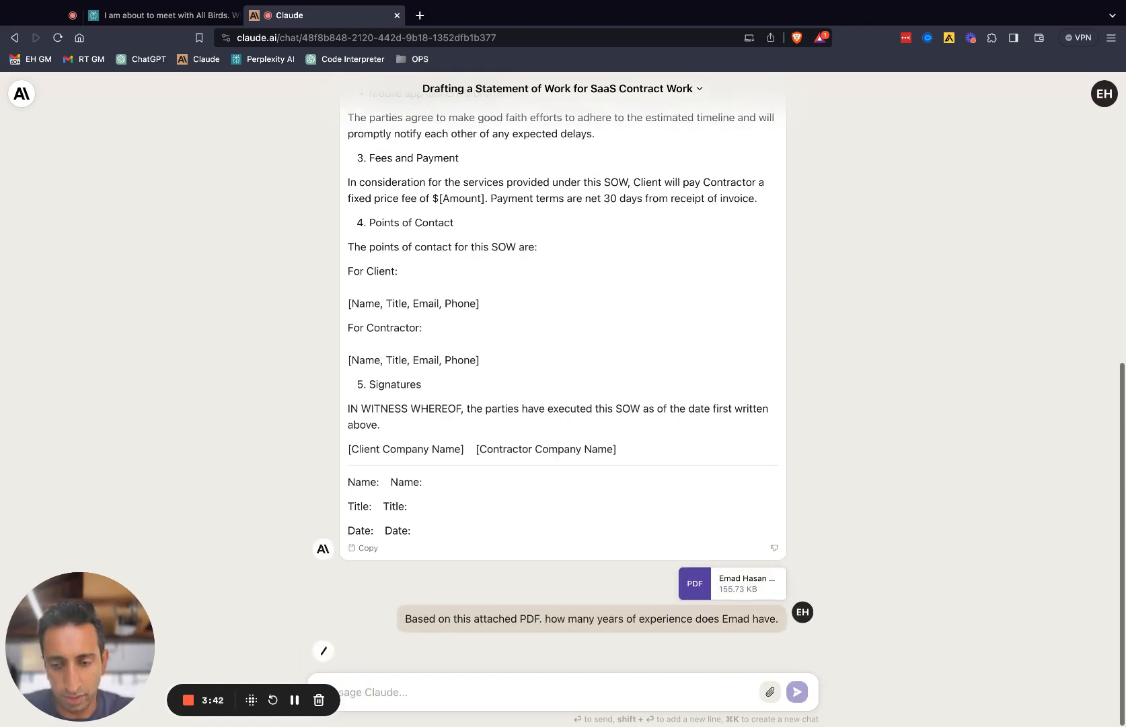